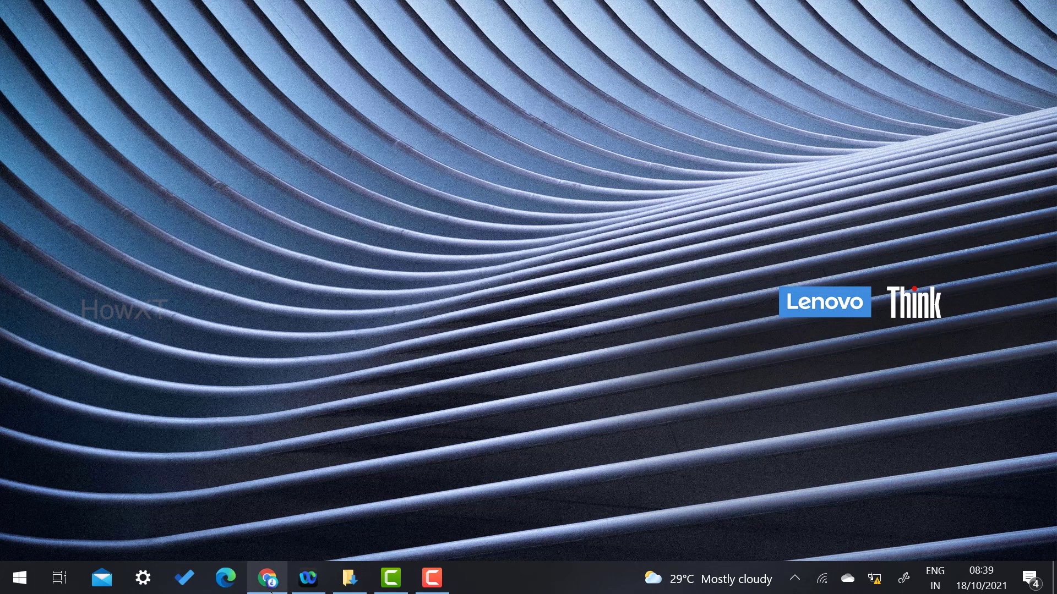
- Search Google in Chrome for 'windows 11 download' and dismiss the Adobe update notification
{"action": "left_click", "coordinate": [267, 577]}
{"action": "type", "text": "w"}
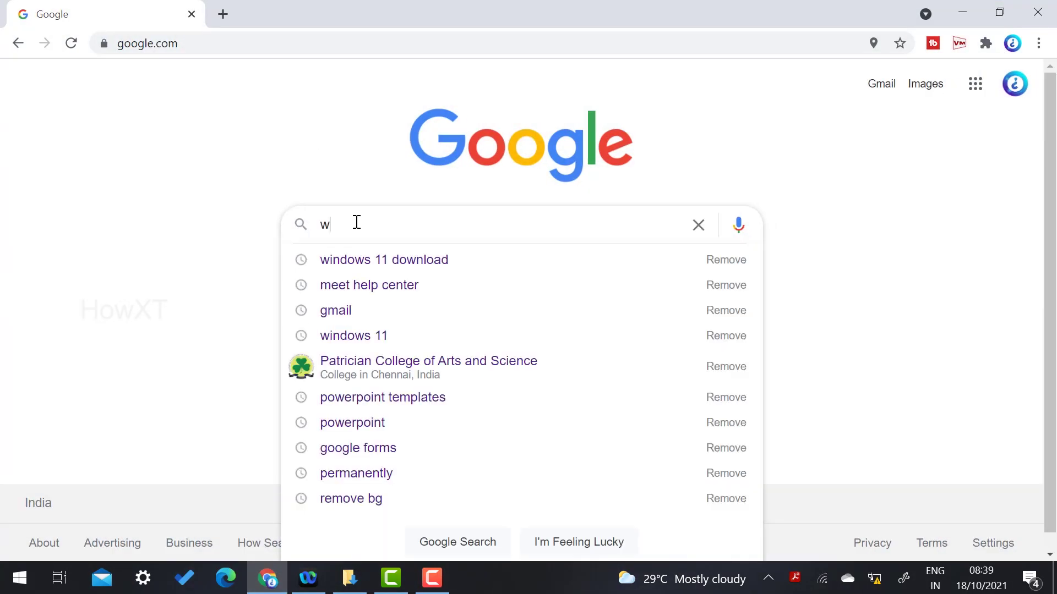
{"action": "type", "text": "ind"}
{"action": "key", "text": "Down"}
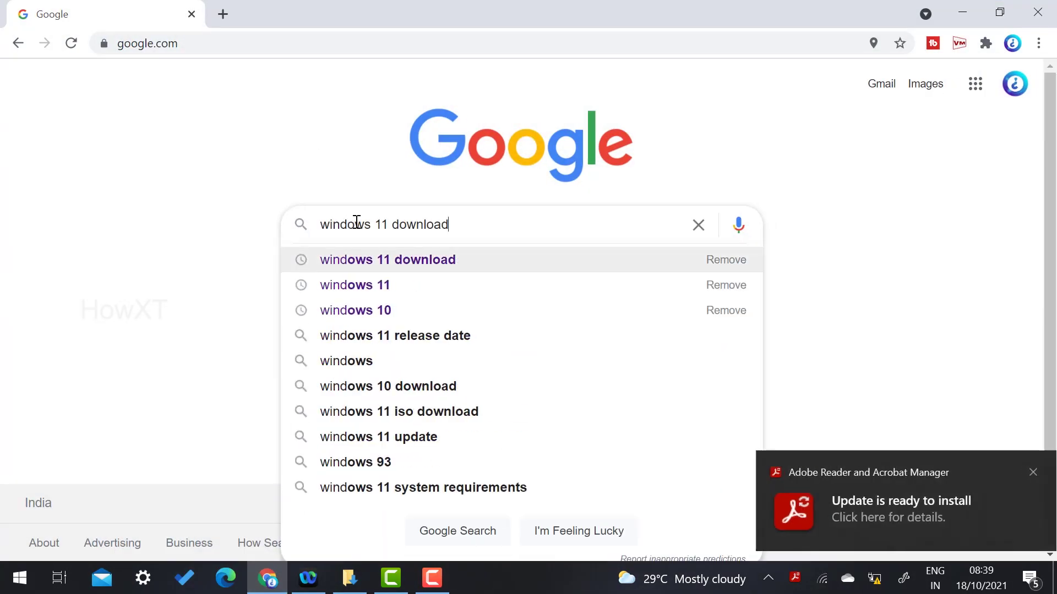
{"action": "key", "text": "Return"}
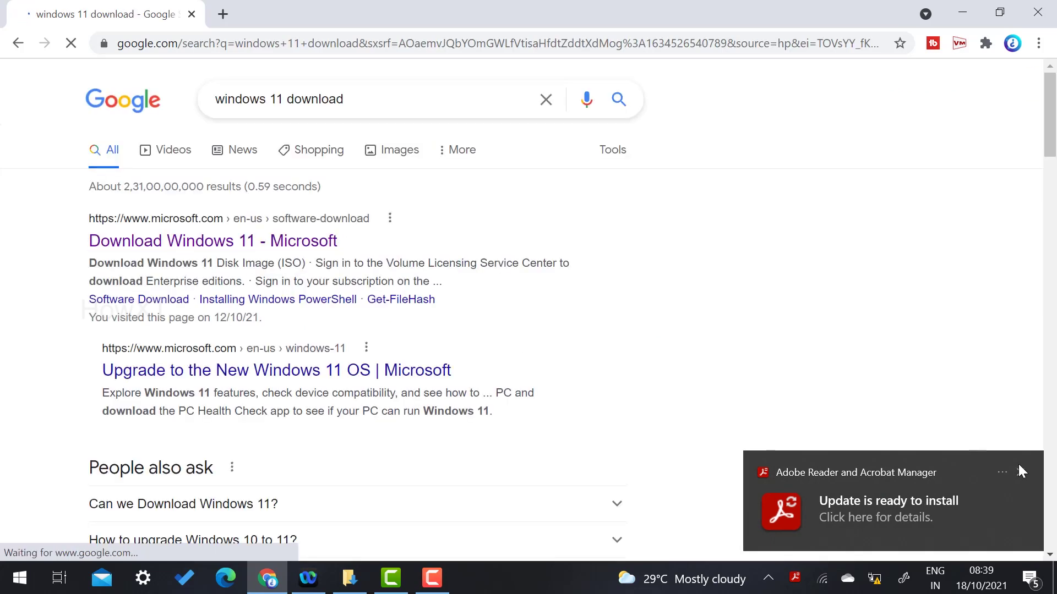
{"action": "left_click", "coordinate": [1020, 473]}
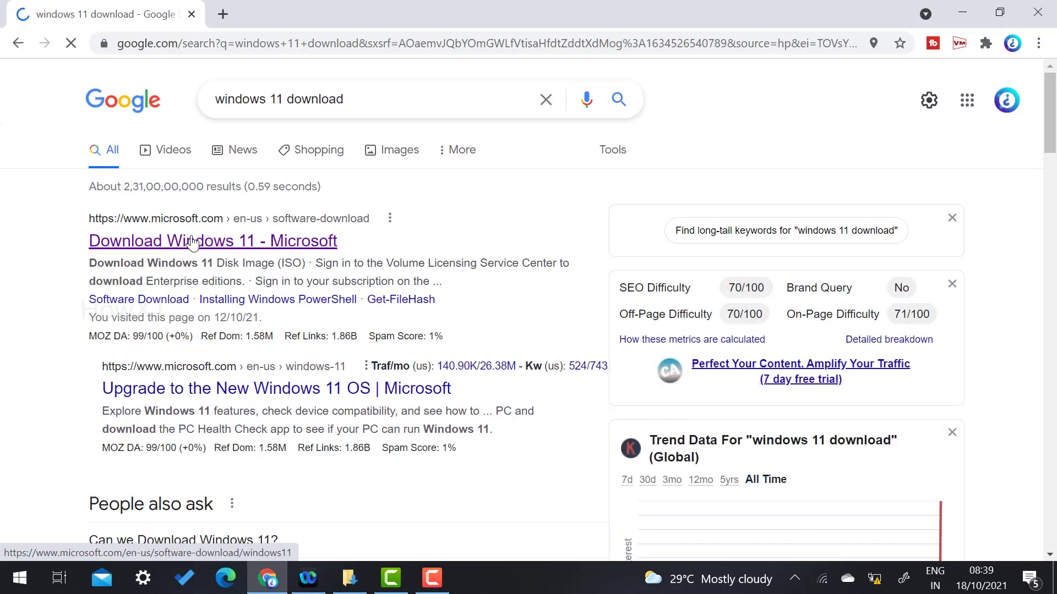
- Open Microsoft's Download Windows 11 result, decline the Edge recommendation, and scroll to the download options
{"action": "left_click", "coordinate": [222, 242]}
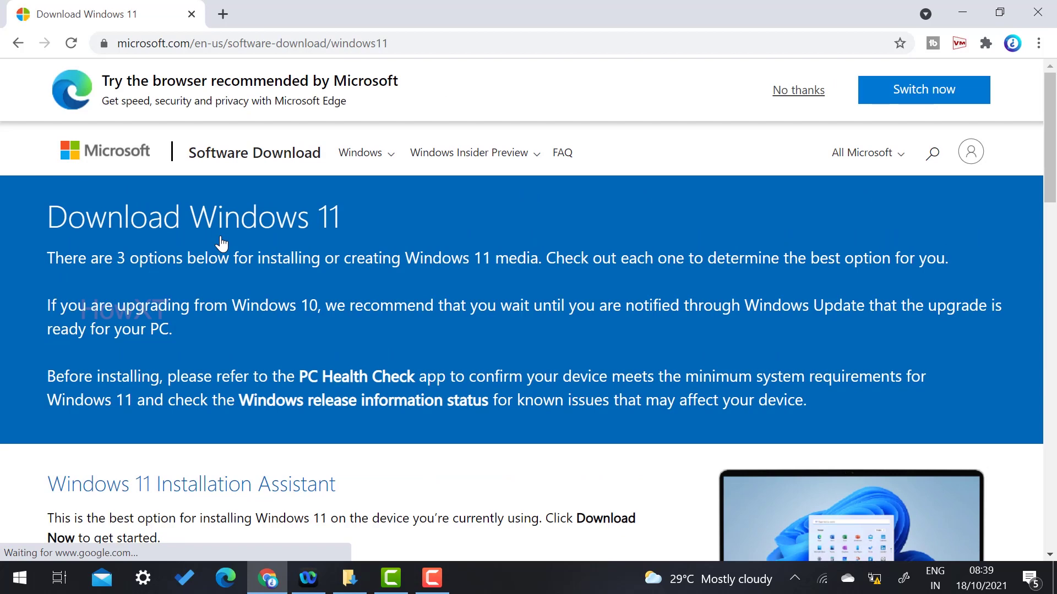
{"action": "left_click", "coordinate": [784, 91]}
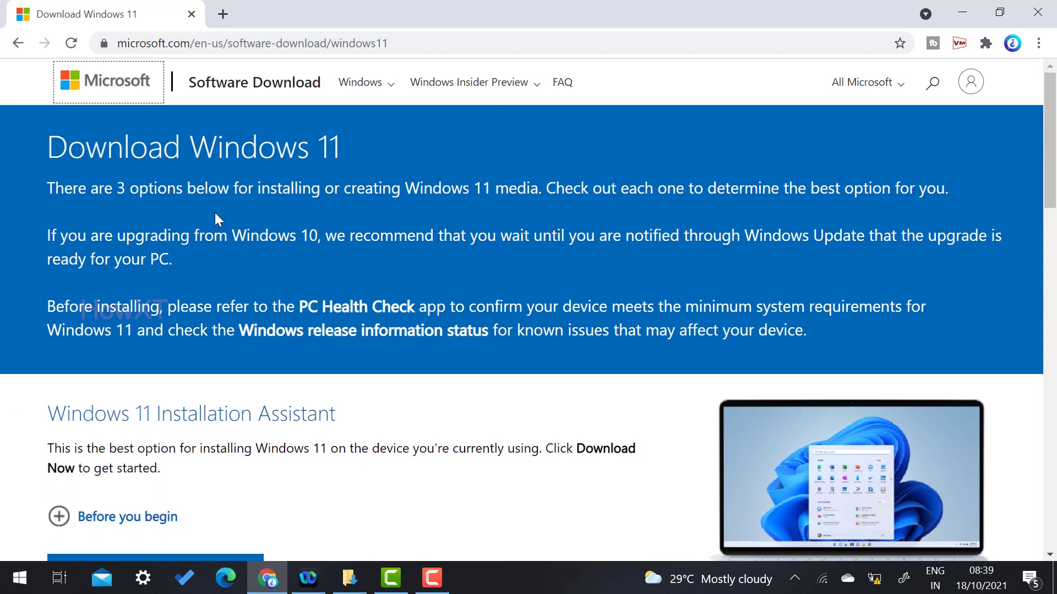
{"action": "scroll", "coordinate": [215, 218], "scroll_direction": "down", "scroll_amount": 6}
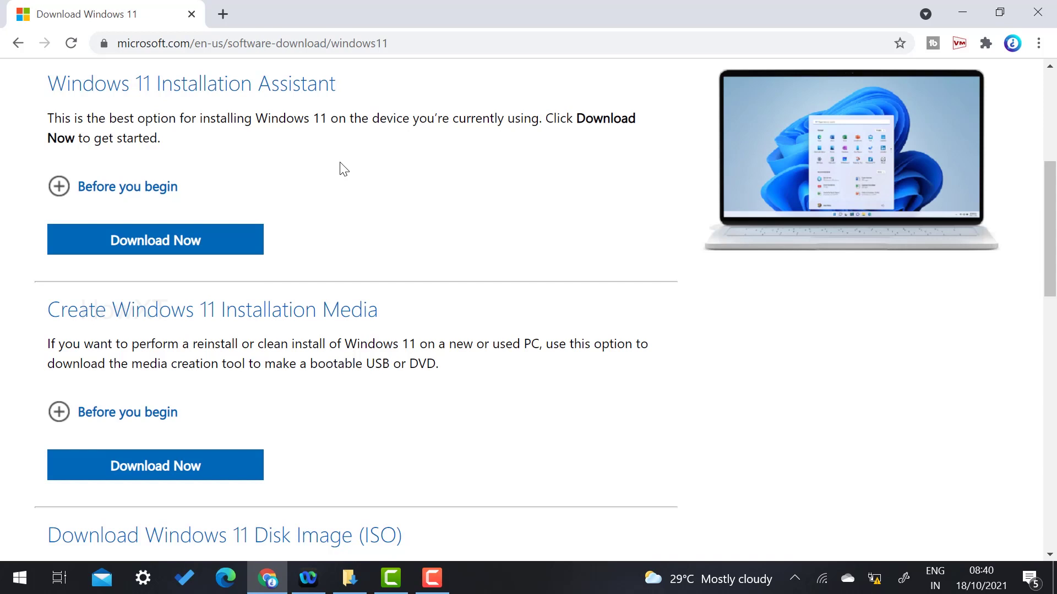
{"action": "scroll", "coordinate": [344, 168], "scroll_direction": "down", "scroll_amount": 3}
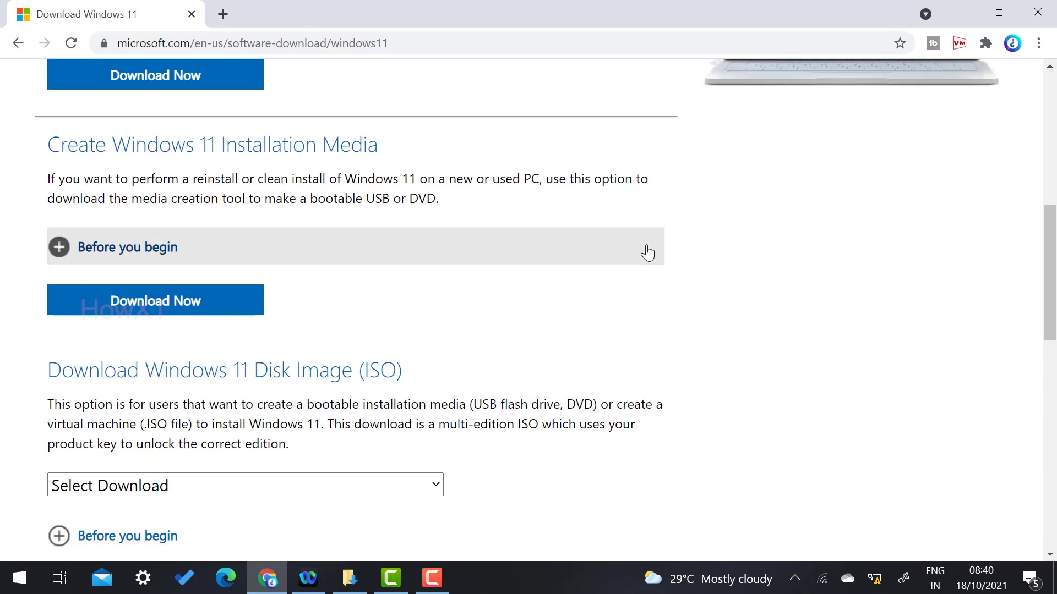
{"action": "scroll", "coordinate": [648, 252], "scroll_direction": "down", "scroll_amount": 1}
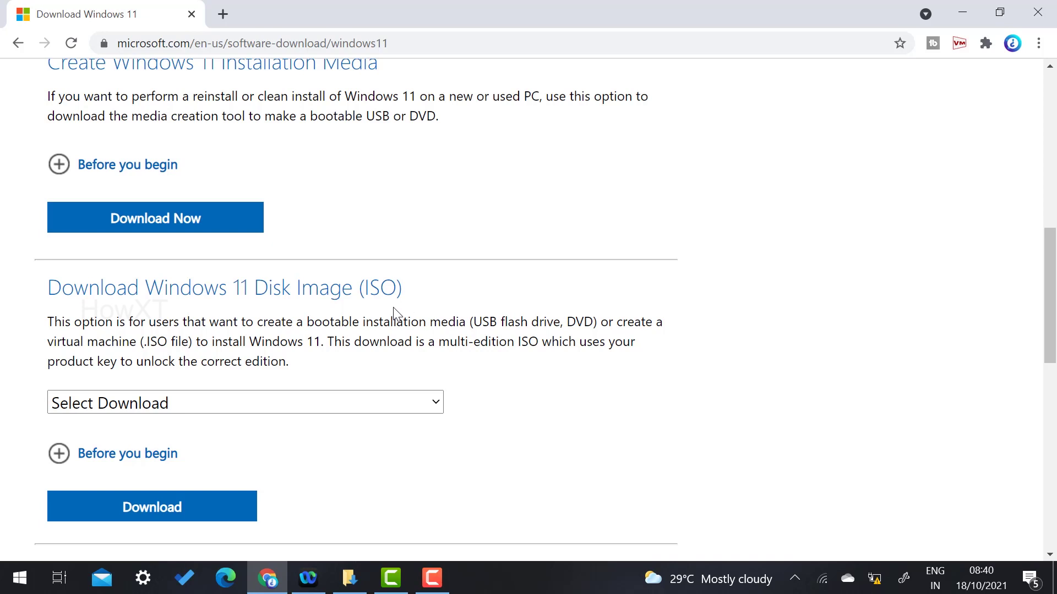
{"action": "scroll", "coordinate": [393, 307], "scroll_direction": "down", "scroll_amount": 1}
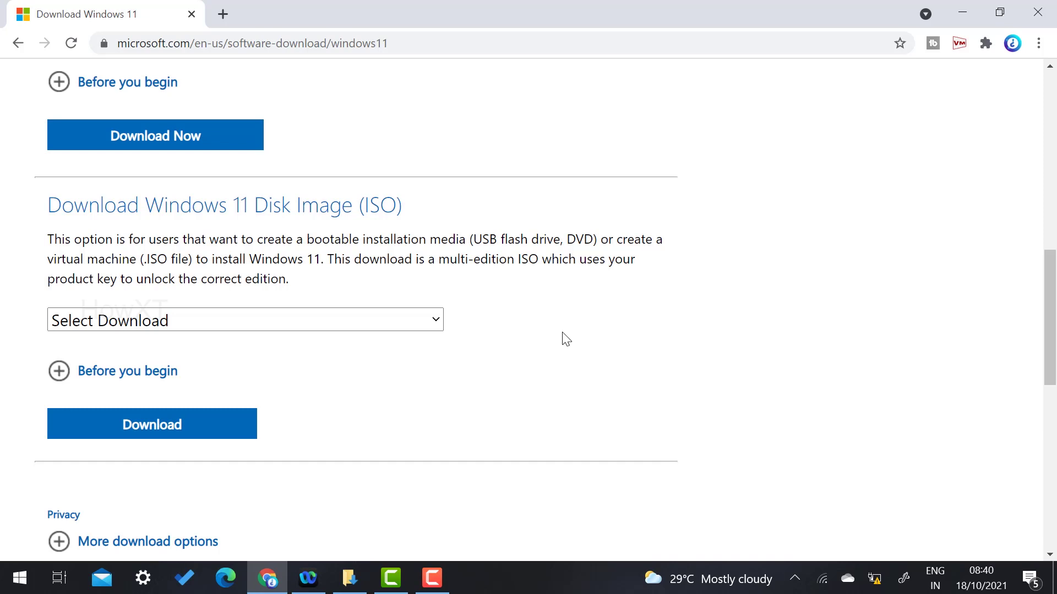
- Select Windows 11 as the disk image (ISO) and request its download
{"action": "left_click", "coordinate": [160, 319]}
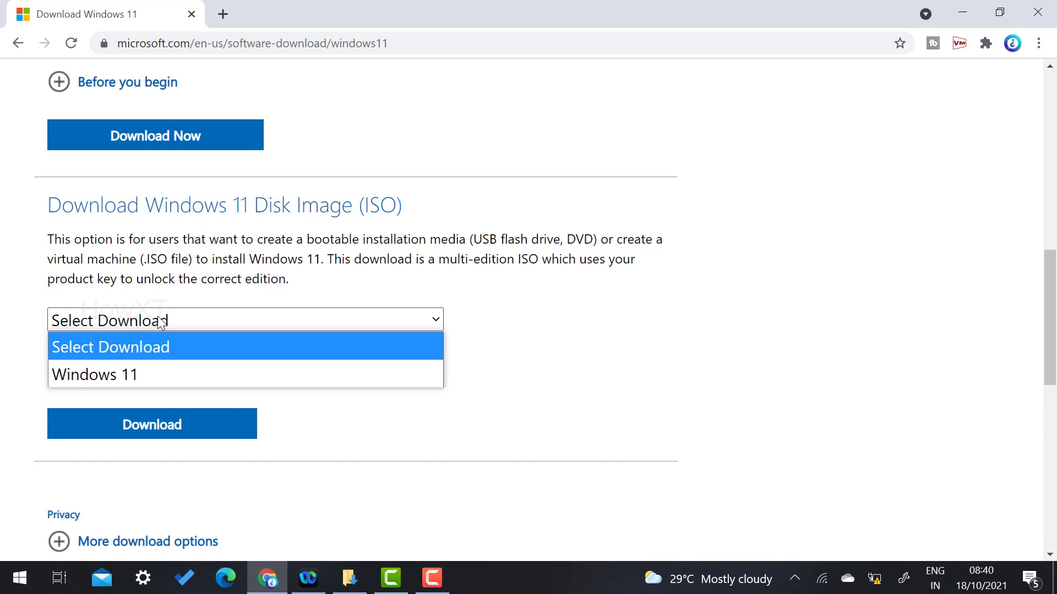
{"action": "left_click", "coordinate": [110, 378]}
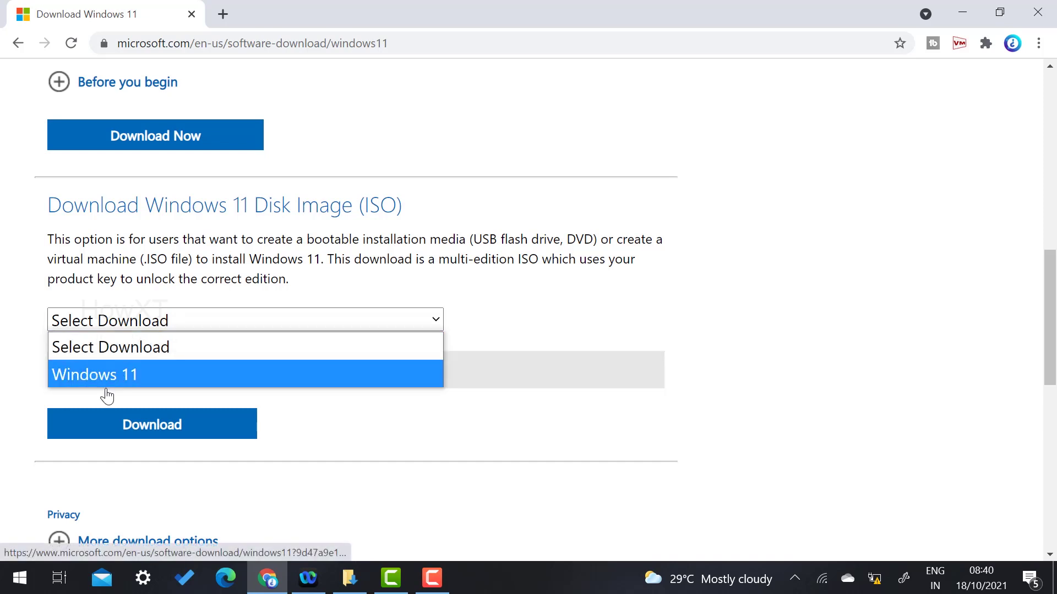
{"action": "left_click", "coordinate": [107, 376]}
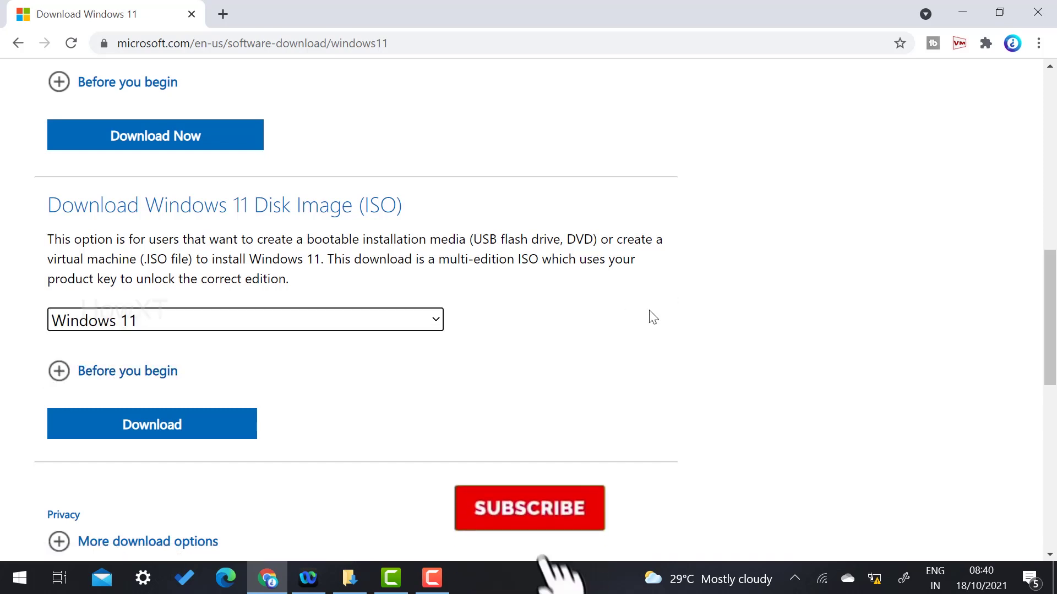
{"action": "scroll", "coordinate": [645, 322], "scroll_direction": "down", "scroll_amount": 3}
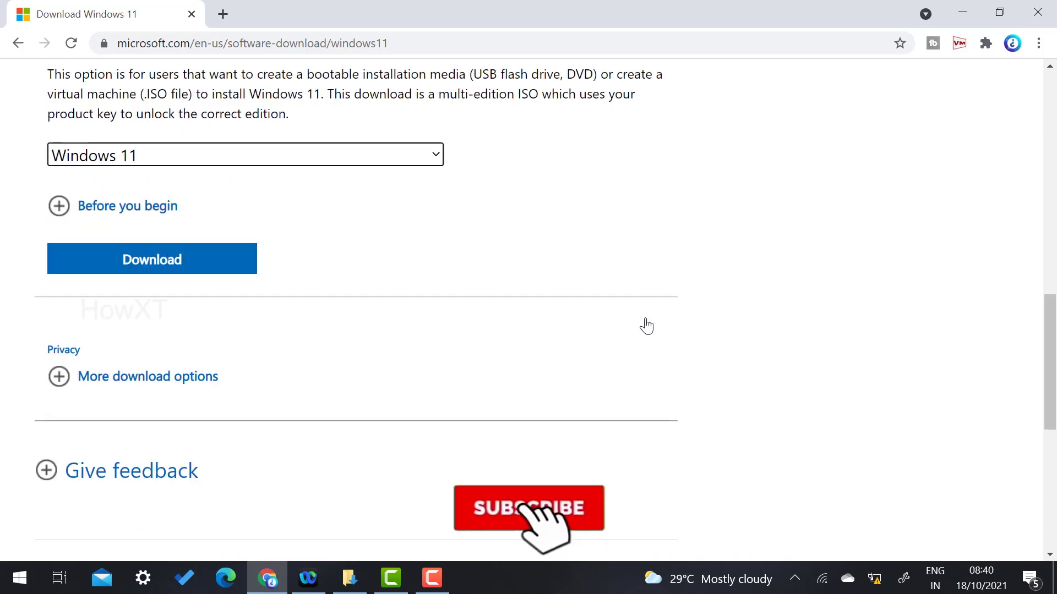
{"action": "left_click", "coordinate": [60, 207]}
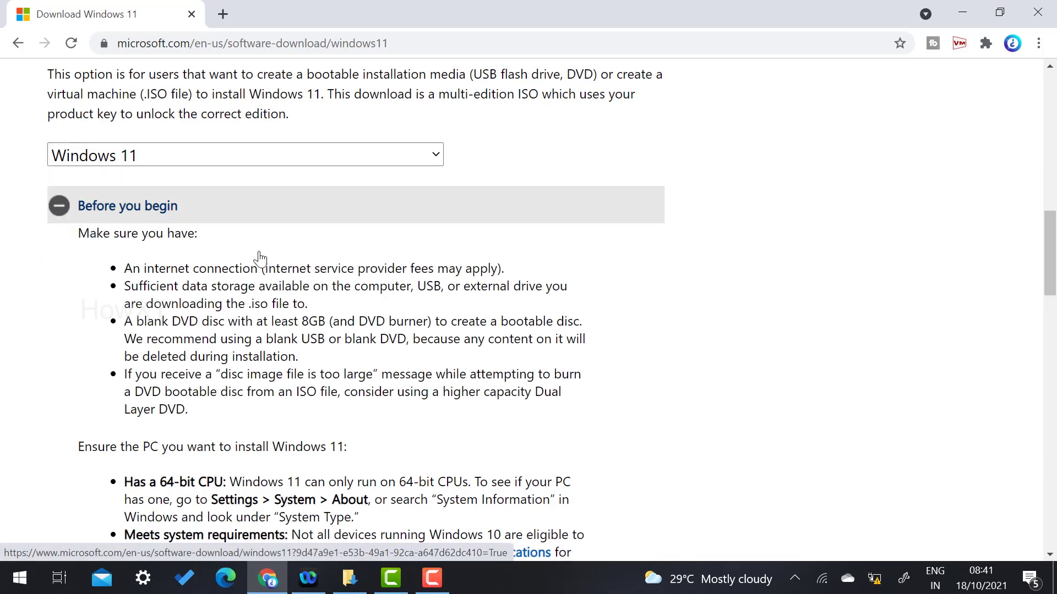
{"action": "left_click", "coordinate": [61, 207]}
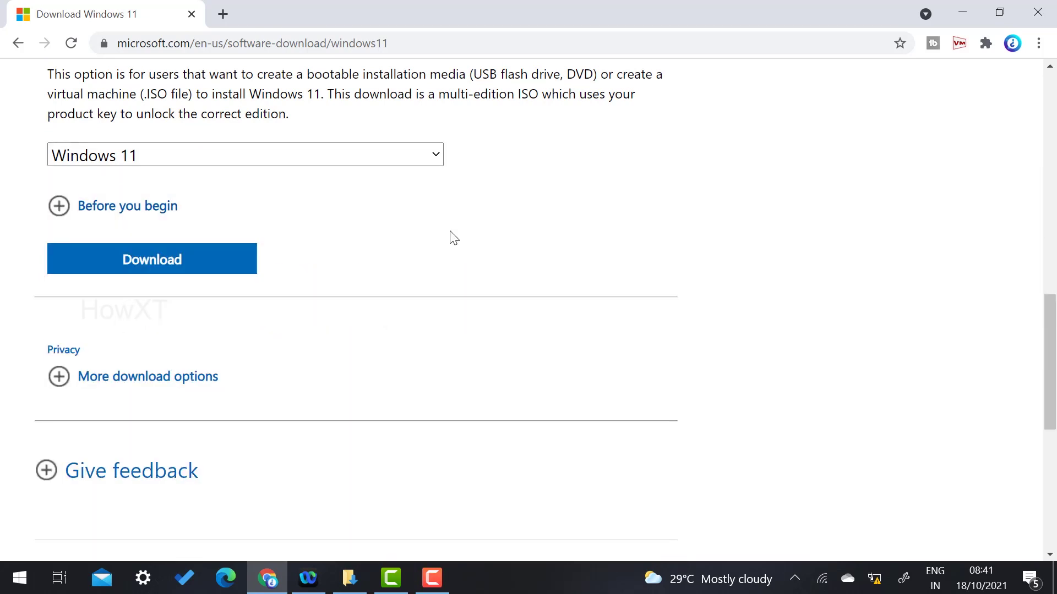
{"action": "left_click", "coordinate": [172, 259]}
- Pick English from the product language list
{"action": "scroll", "coordinate": [668, 257], "scroll_direction": "down", "scroll_amount": 2}
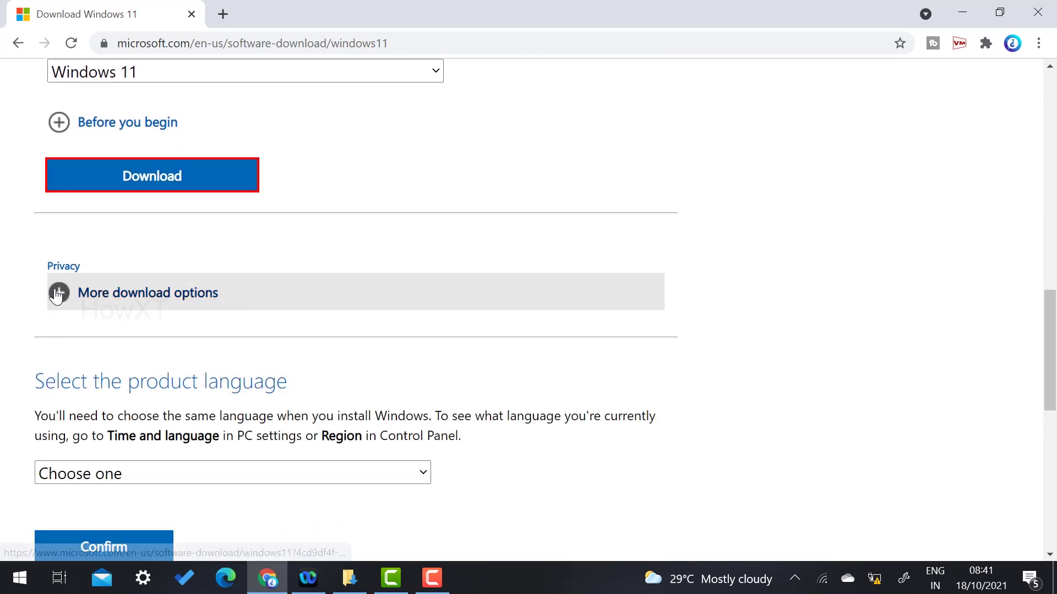
{"action": "scroll", "coordinate": [70, 308], "scroll_direction": "down", "scroll_amount": 3}
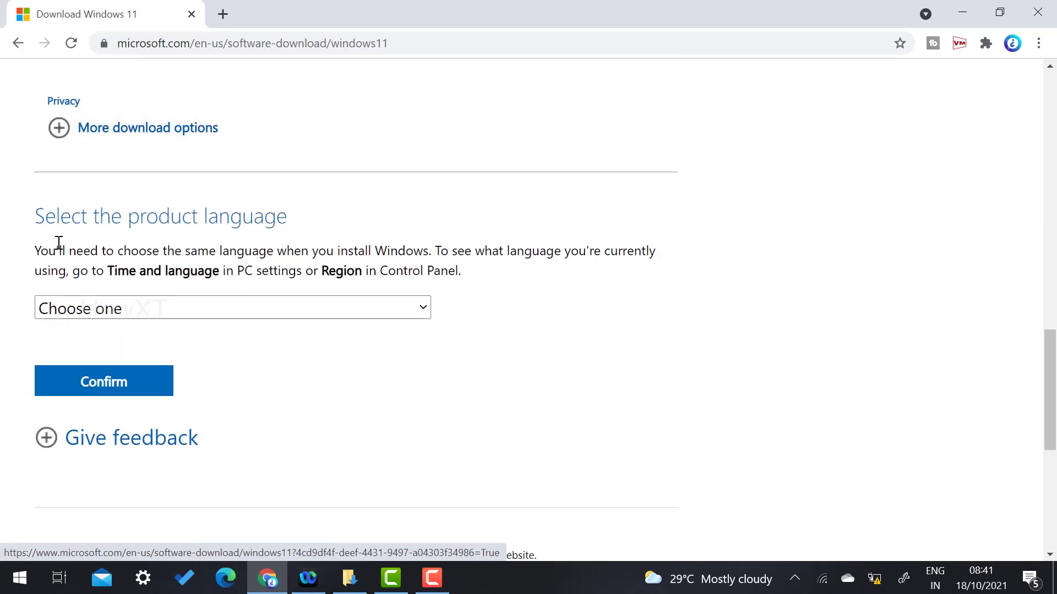
{"action": "left_click", "coordinate": [258, 312]}
{"action": "left_click", "coordinate": [117, 275]}
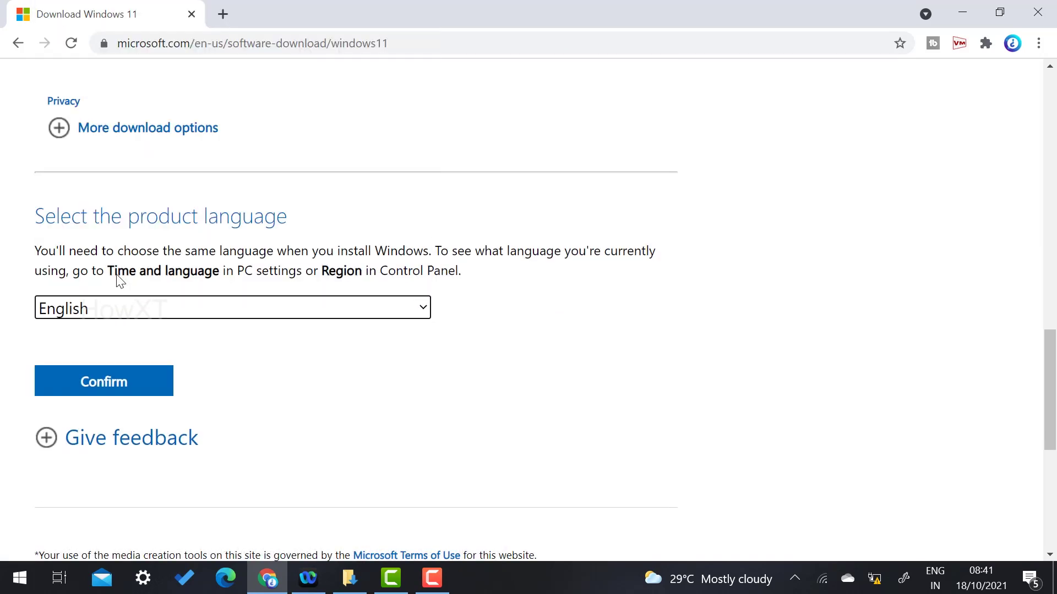
{"action": "left_click", "coordinate": [105, 380]}
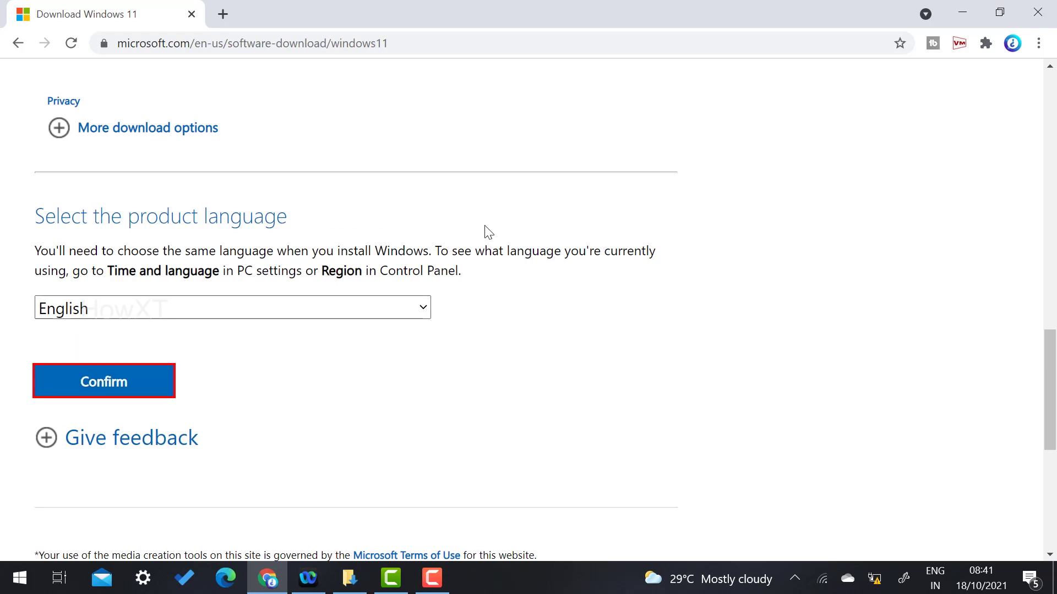
- Start downloading the 64-bit Windows 11 English ISO (5.1 GB)
{"action": "scroll", "coordinate": [486, 232], "scroll_direction": "down", "scroll_amount": 3}
{"action": "scroll", "coordinate": [484, 222], "scroll_direction": "down", "scroll_amount": 2}
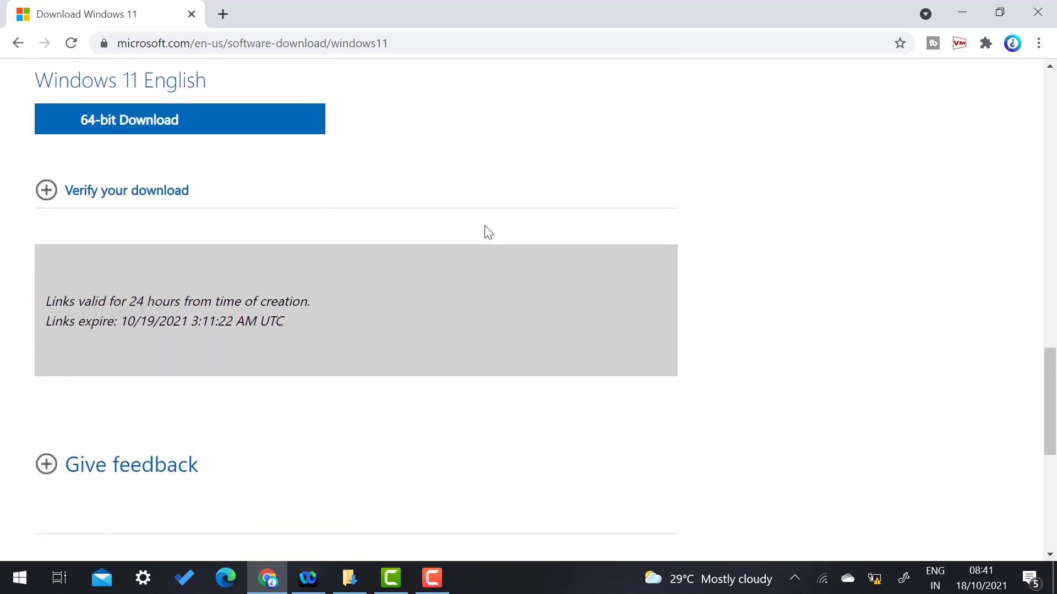
{"action": "scroll", "coordinate": [440, 221], "scroll_direction": "up", "scroll_amount": 2}
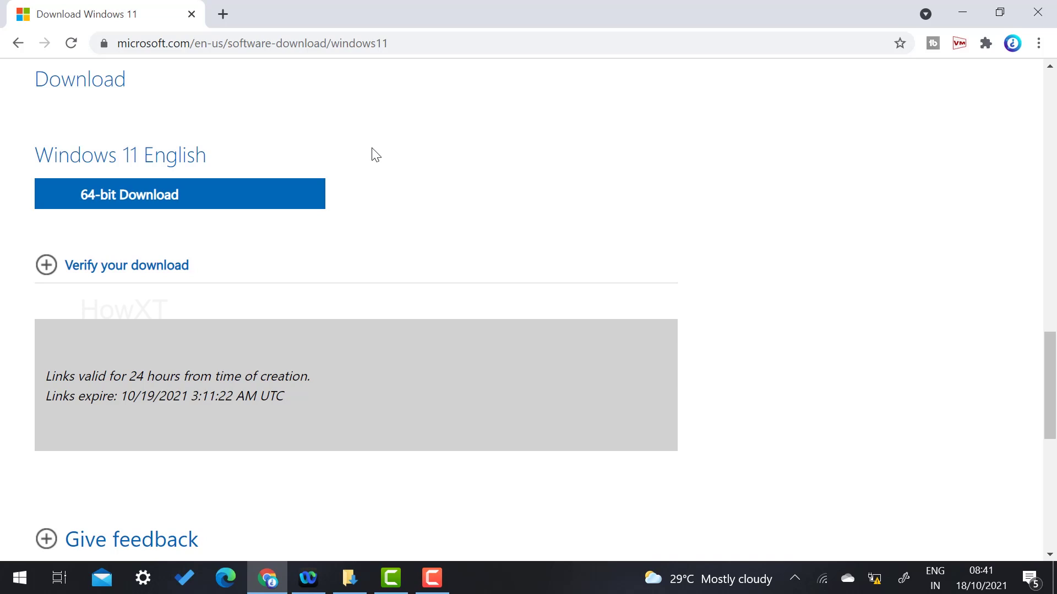
{"action": "left_click", "coordinate": [141, 198]}
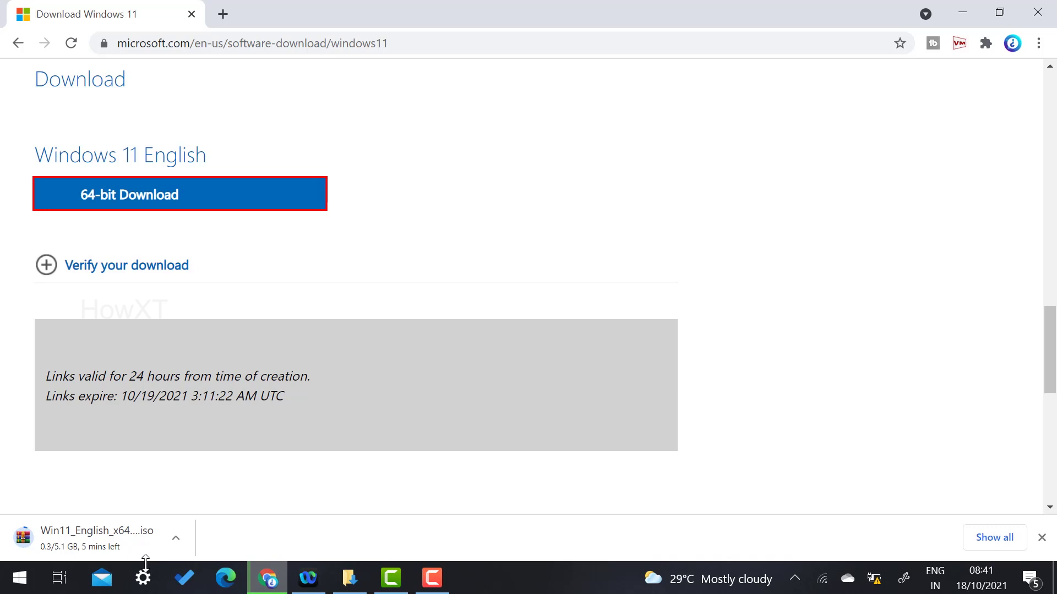
{"action": "scroll", "coordinate": [453, 224], "scroll_direction": "up", "scroll_amount": 20}
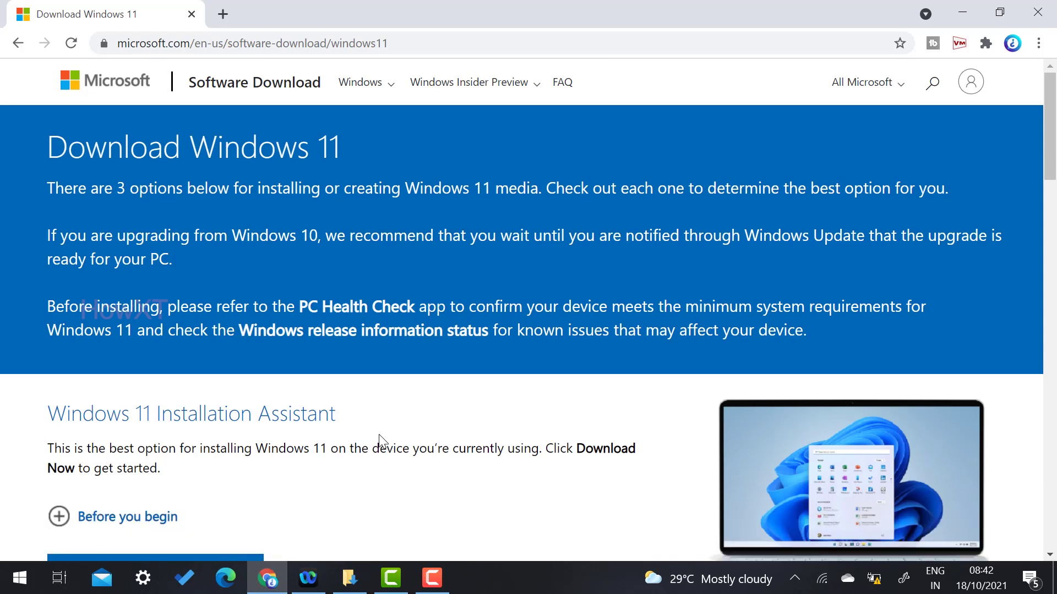
- Switch to File Explorer's Downloads folder showing the Win11_English_x64 archive
{"action": "left_click", "coordinate": [350, 578]}
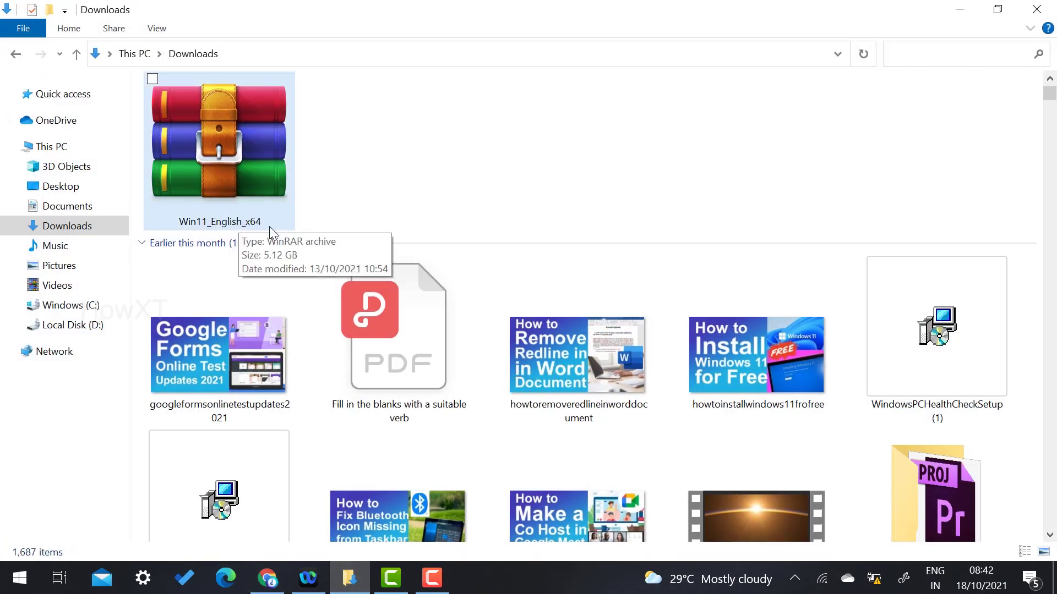
- Open Win11_English_x64 in WinRAR, dismiss the licence reminder, and cancel extracting setup.exe
{"action": "double_click", "coordinate": [231, 146]}
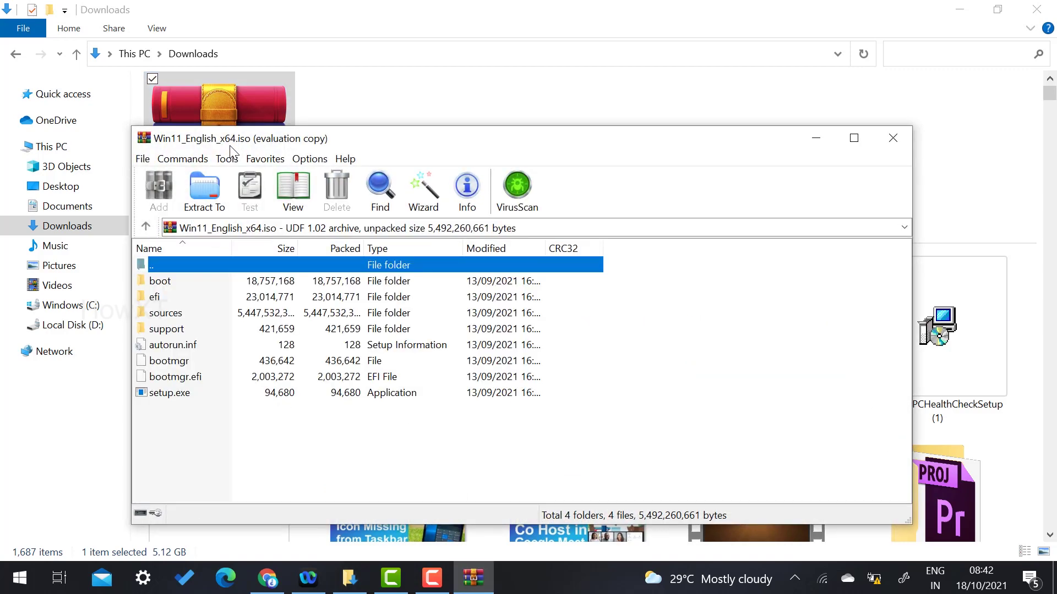
{"action": "left_click", "coordinate": [627, 341]}
{"action": "double_click", "coordinate": [171, 395]}
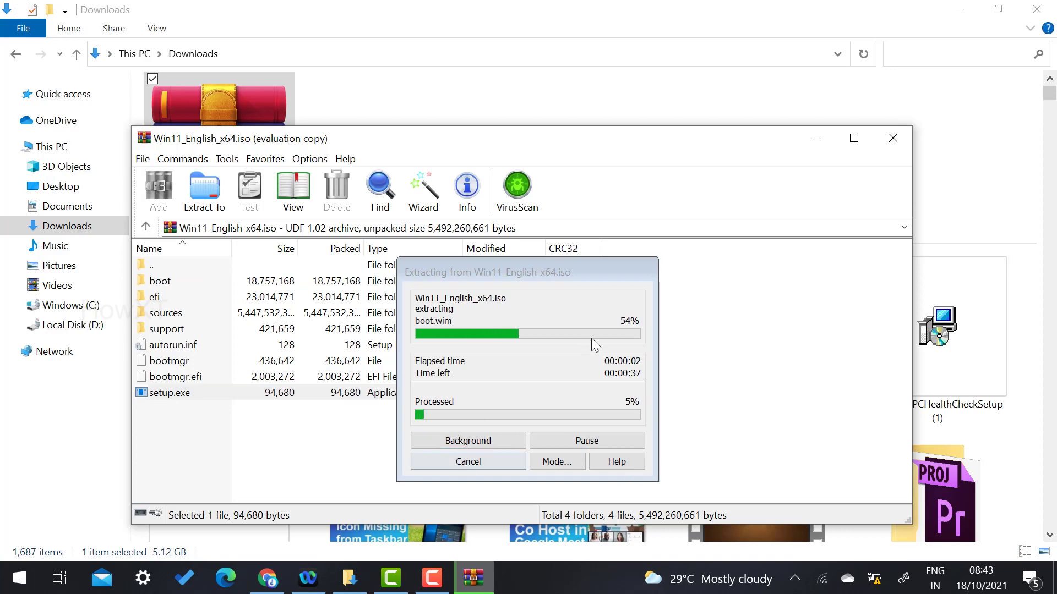
{"action": "left_click", "coordinate": [468, 463]}
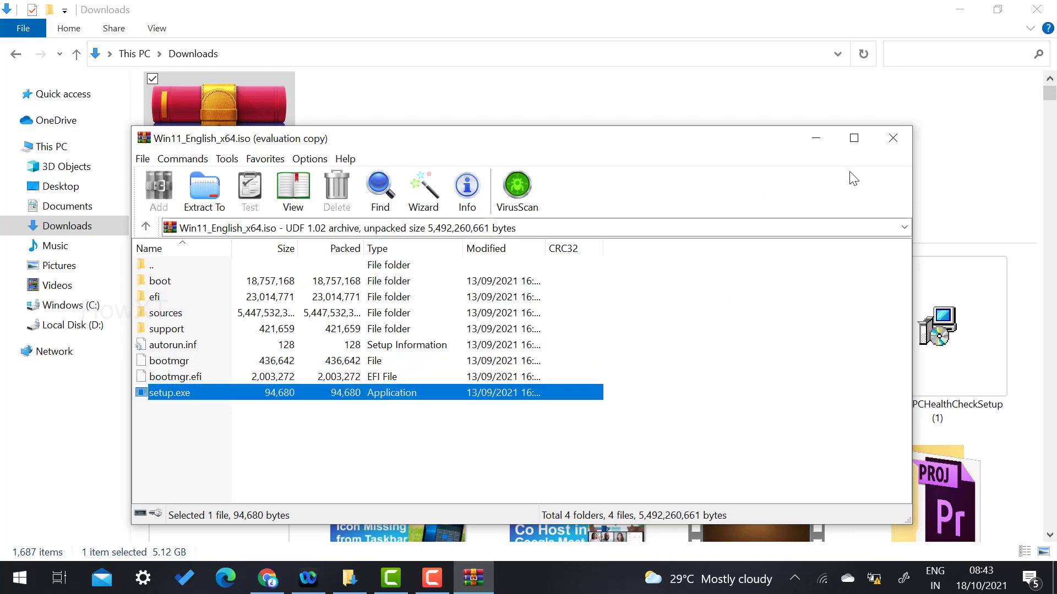
- Close WinRAR, cut the ISO, and create and open New folder (8) in Downloads
{"action": "left_click", "coordinate": [892, 138]}
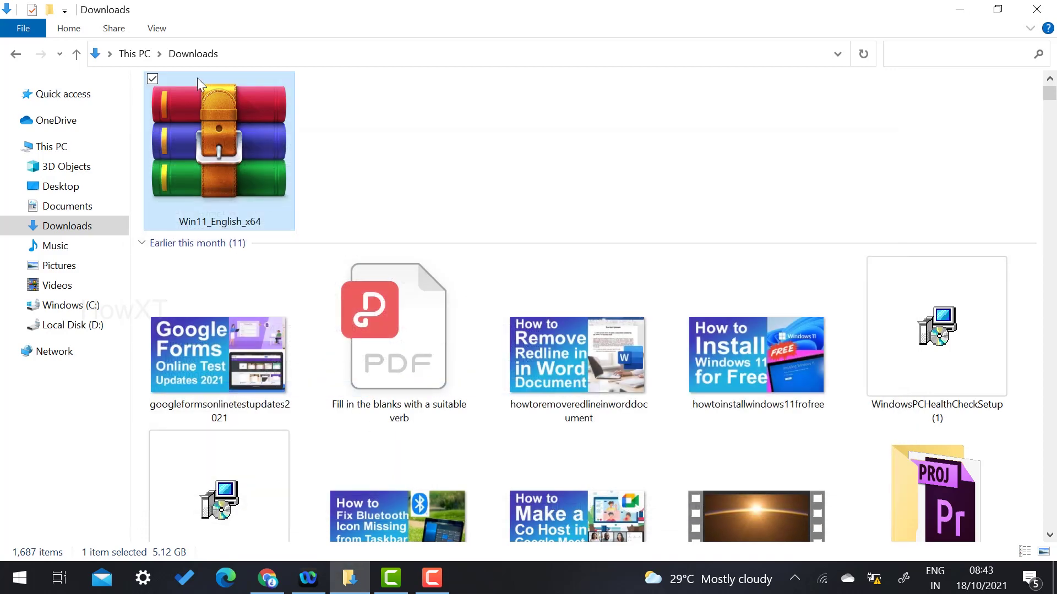
{"action": "right_click", "coordinate": [216, 110]}
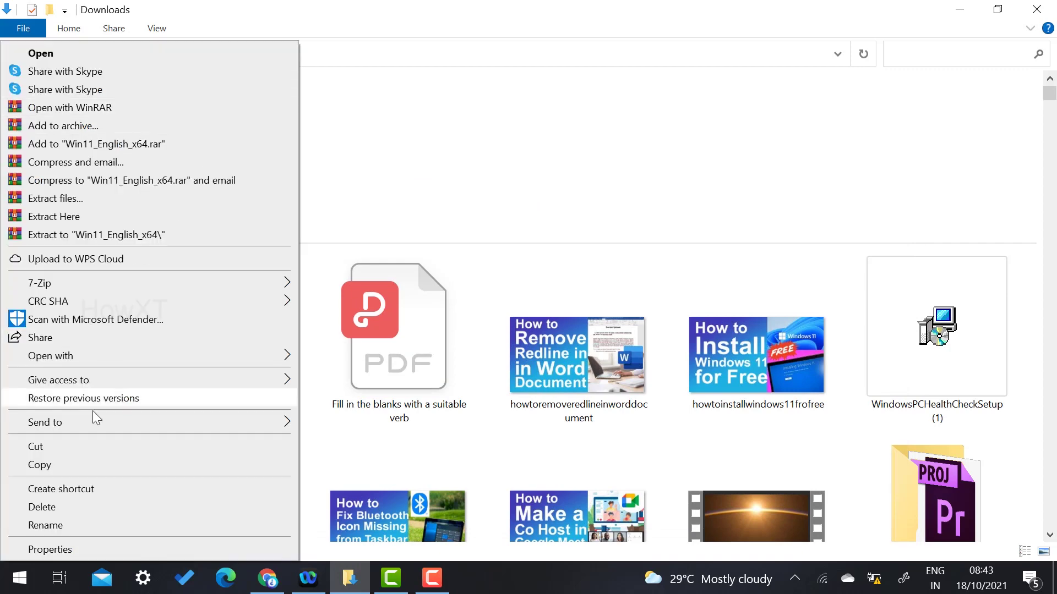
{"action": "left_click", "coordinate": [94, 445]}
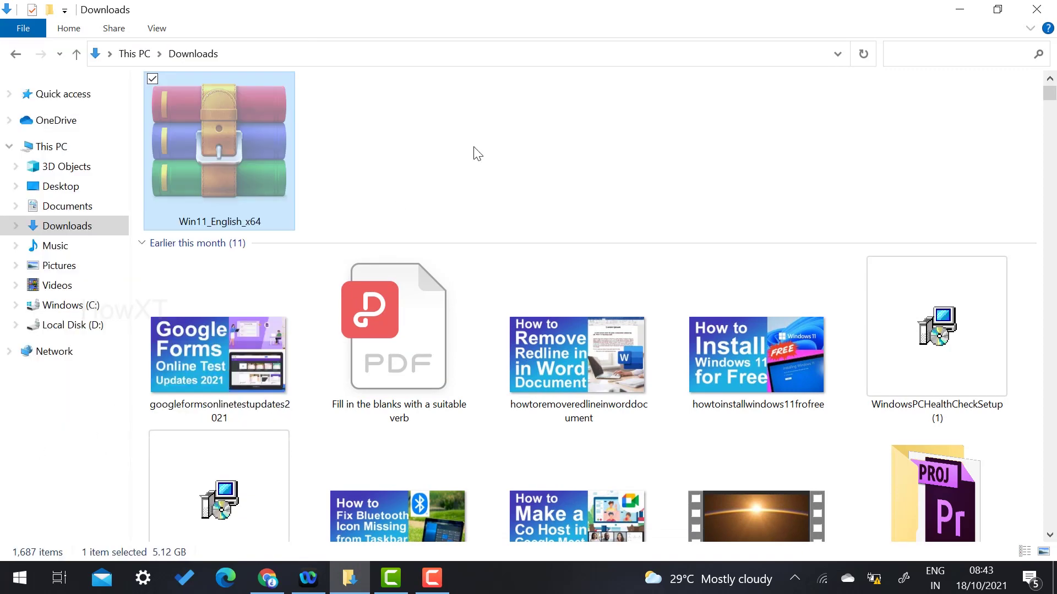
{"action": "right_click", "coordinate": [477, 122]}
{"action": "mouse_move", "coordinate": [381, 319]}
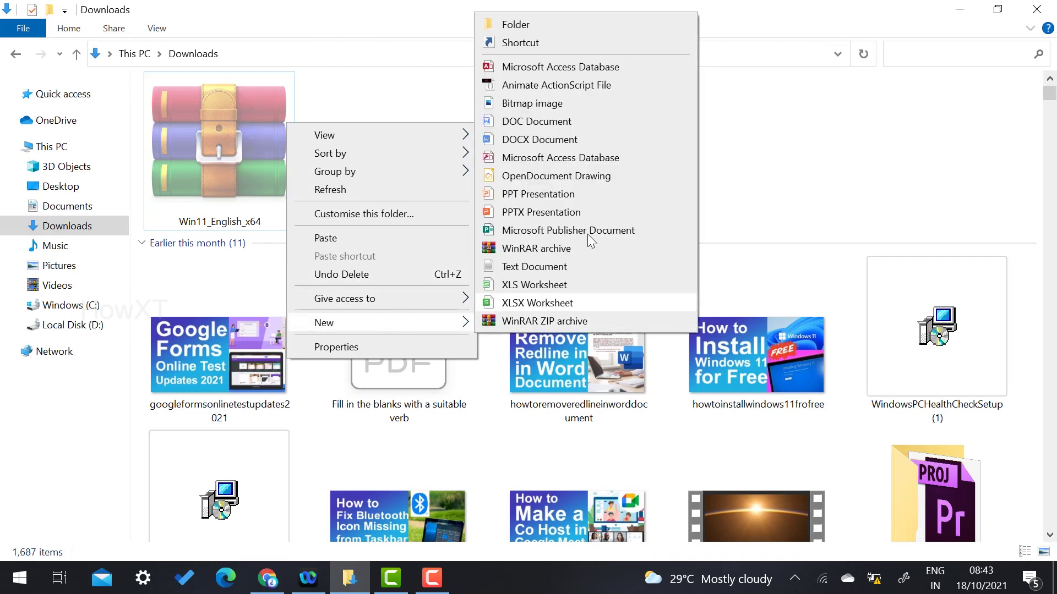
{"action": "left_click", "coordinate": [535, 24]}
{"action": "left_click", "coordinate": [202, 157]}
{"action": "double_click", "coordinate": [203, 157]}
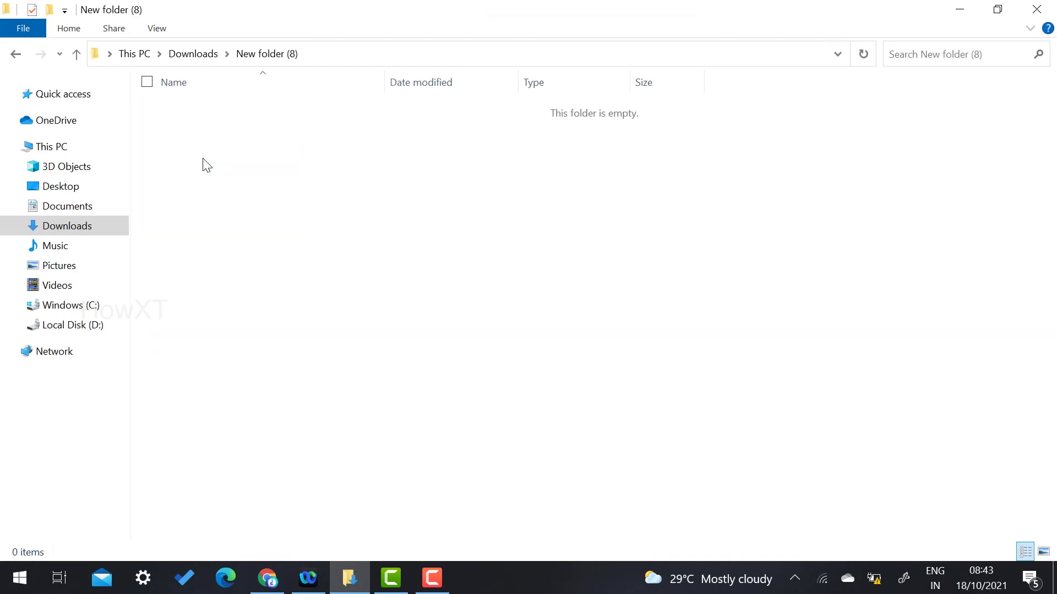
- Paste the ISO into New folder (8) and extract its contents there
{"action": "right_click", "coordinate": [197, 184]}
{"action": "left_click", "coordinate": [82, 298]}
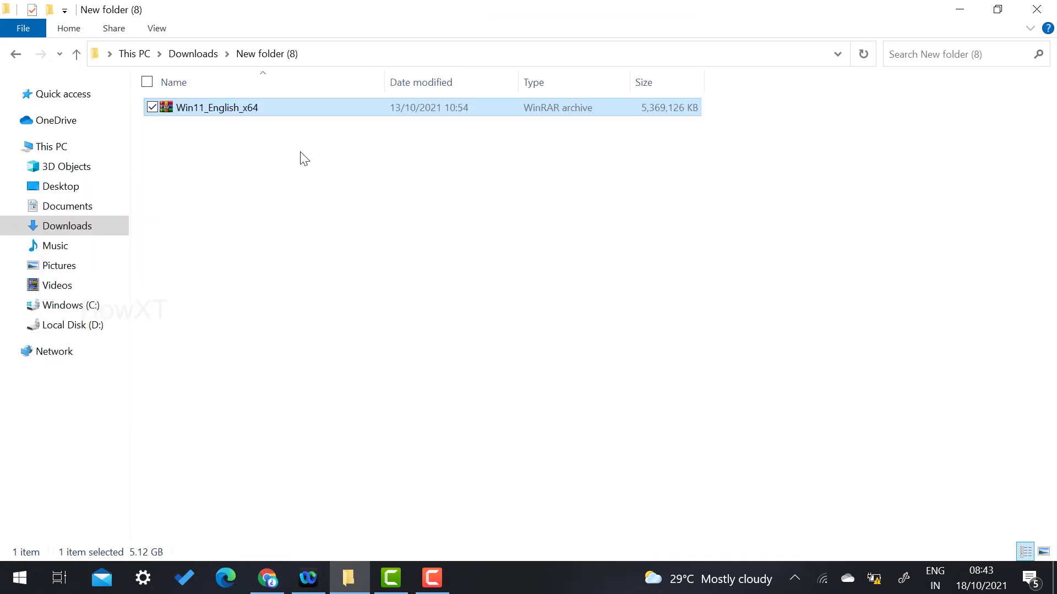
{"action": "right_click", "coordinate": [227, 110]}
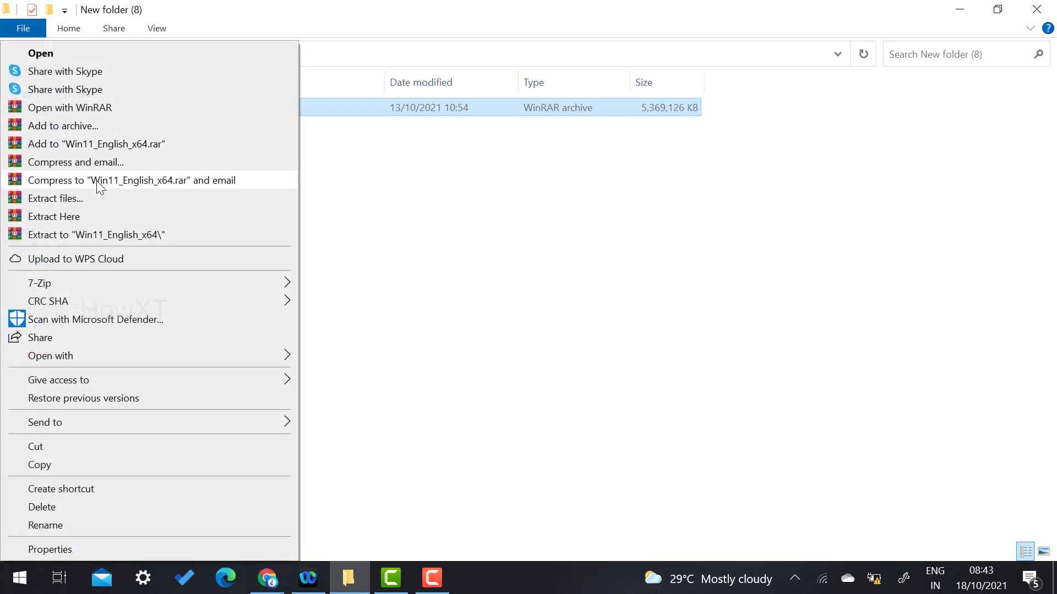
{"action": "left_click", "coordinate": [94, 216]}
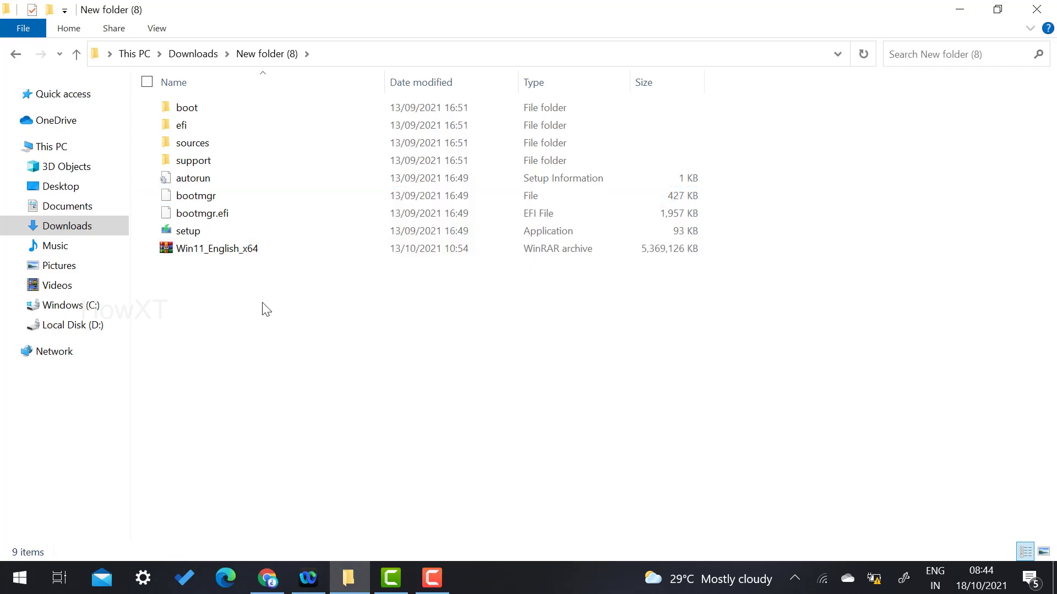
- Launch the extracted setup, opt in to helping improve the installation, and continue to update checking
{"action": "double_click", "coordinate": [186, 230]}
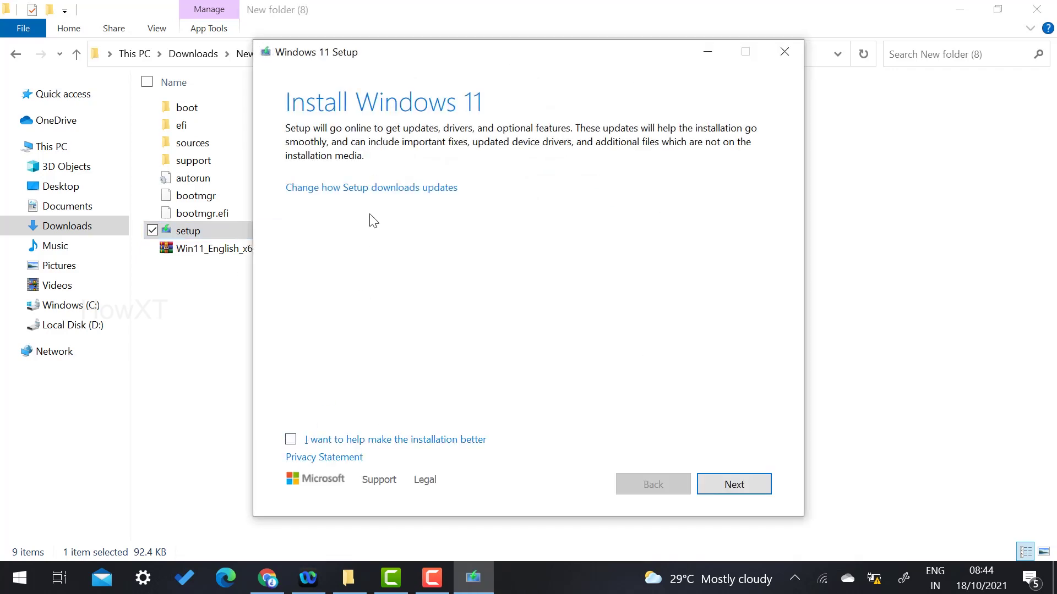
{"action": "left_click", "coordinate": [290, 439]}
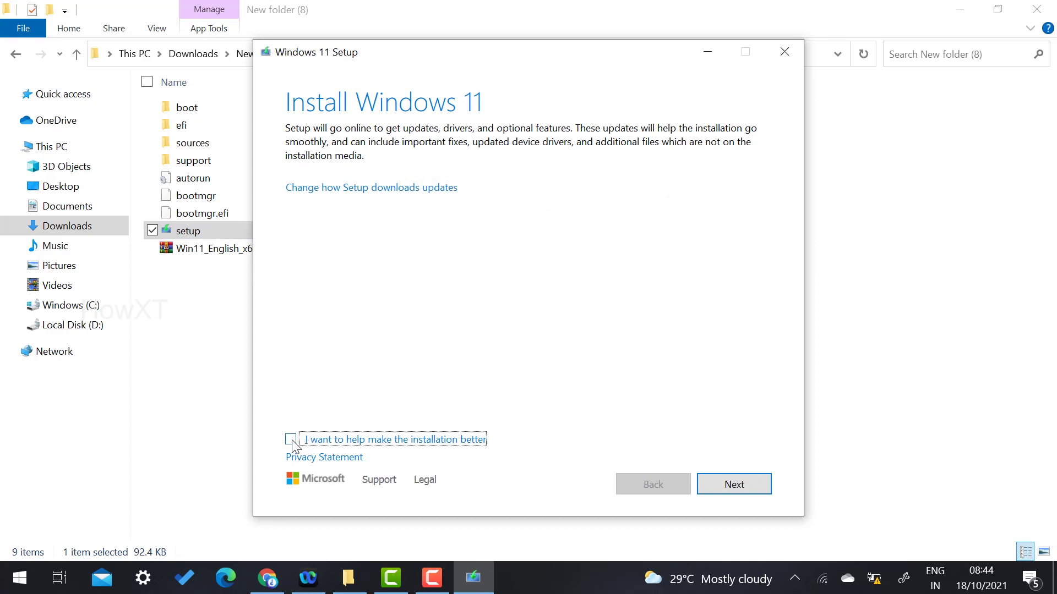
{"action": "left_click", "coordinate": [759, 495]}
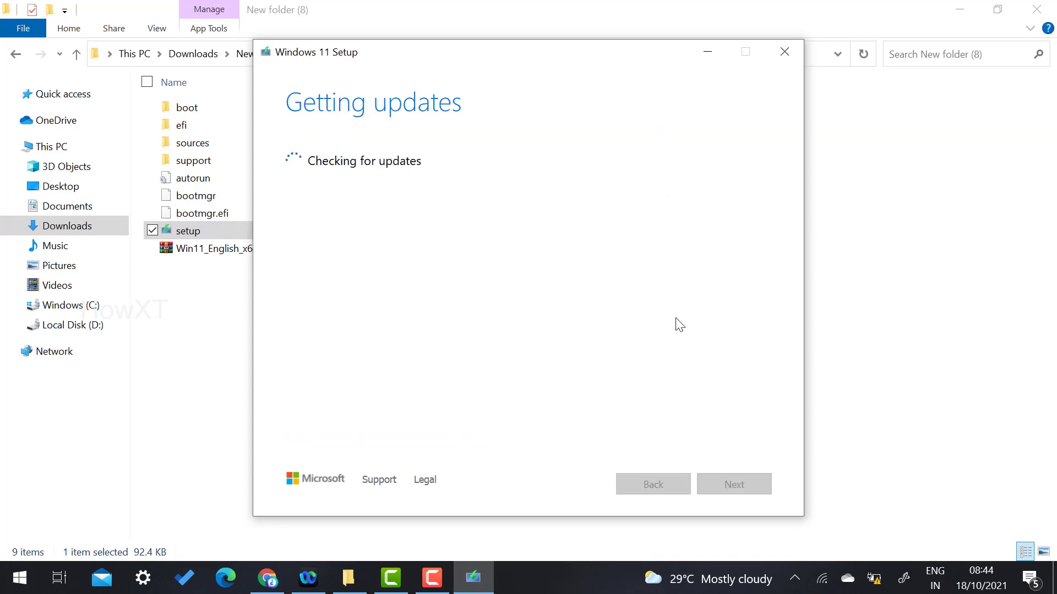